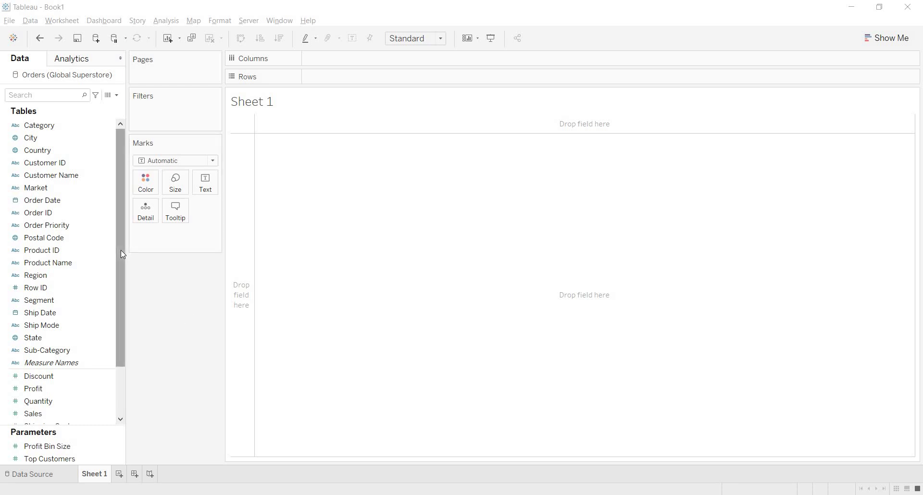
# Look through the data source's dimensions and measures, including the generated latitude and longitude fields
pyautogui.moveTo(120, 268); pyautogui.dragTo(127, 229)
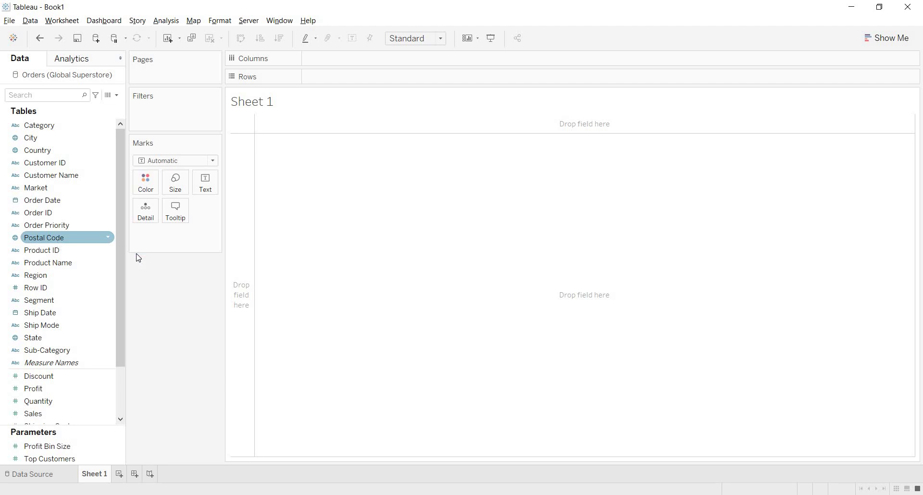
pyautogui.moveTo(122, 271); pyautogui.dragTo(121, 335)
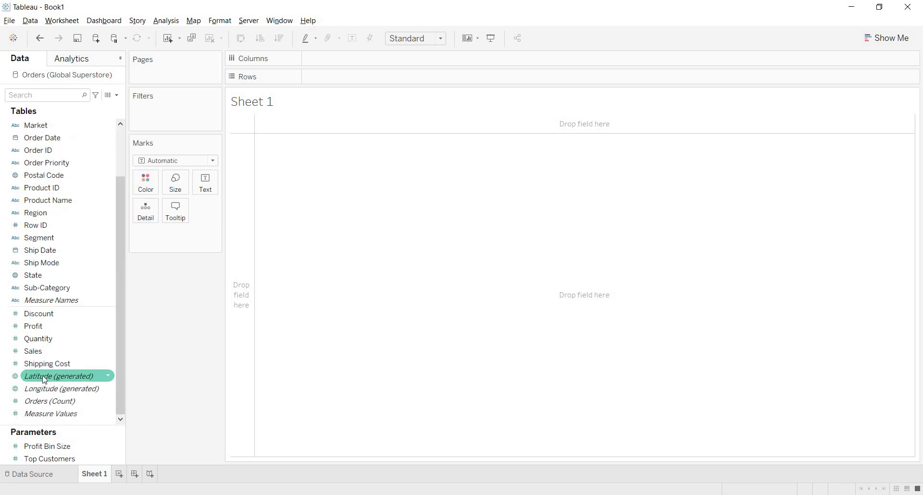
pyautogui.moveTo(73, 381)
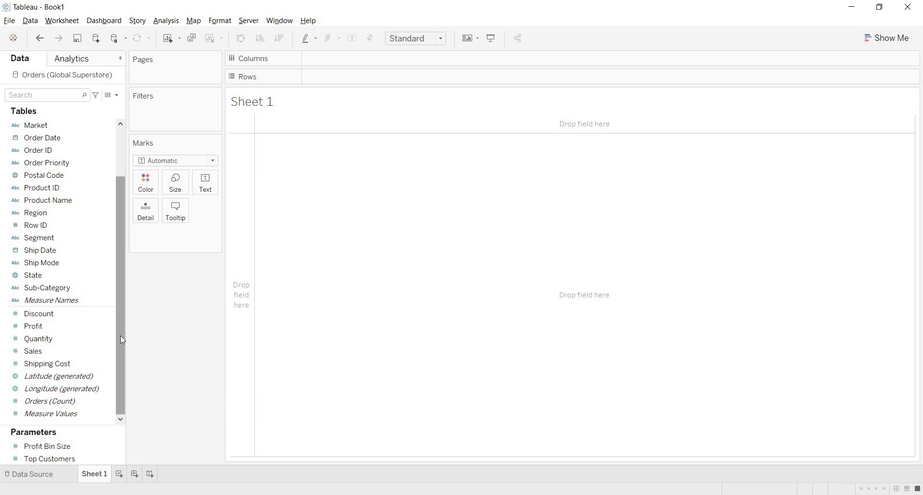
pyautogui.moveTo(122, 340); pyautogui.dragTo(124, 185)
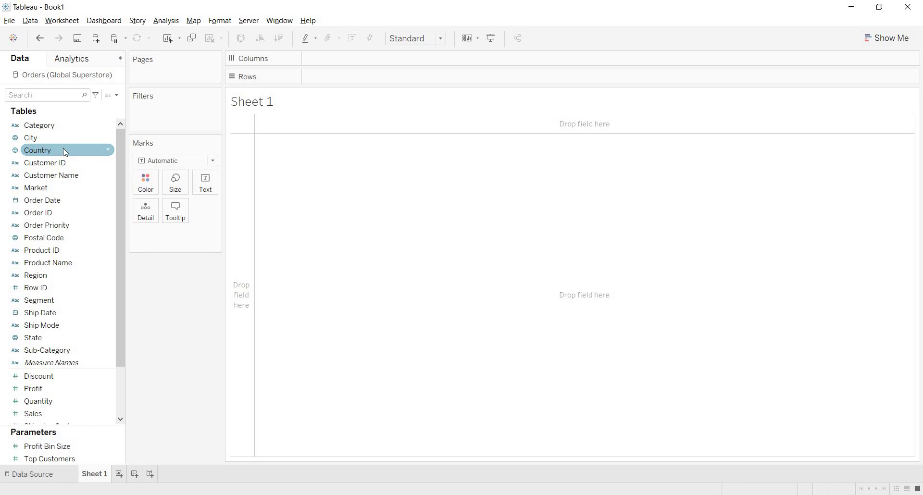
# Place Country on Rows to look through its values, and remove it from the view
pyautogui.moveTo(63, 150); pyautogui.dragTo(346, 76)
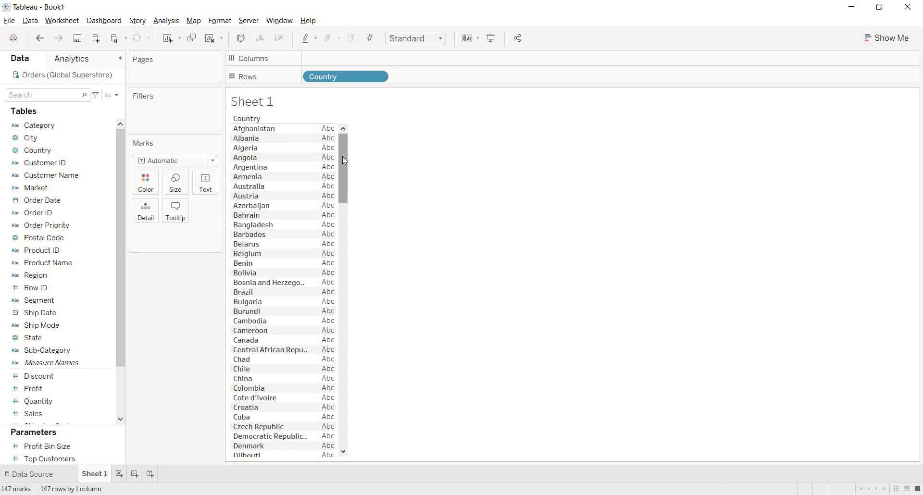
pyautogui.scroll(-2, 344, 183)
pyautogui.scroll(-10, 345, 192)
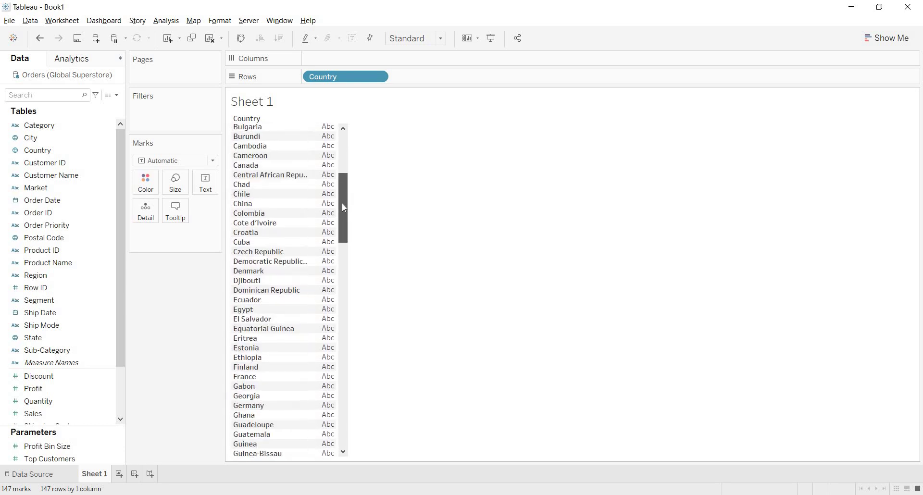
pyautogui.scroll(-3, 344, 241)
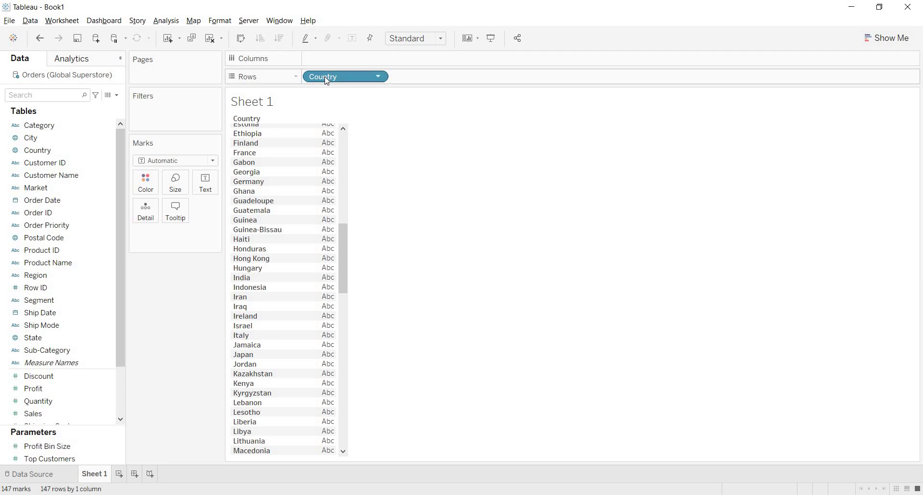
pyautogui.moveTo(324, 77); pyautogui.dragTo(165, 362)
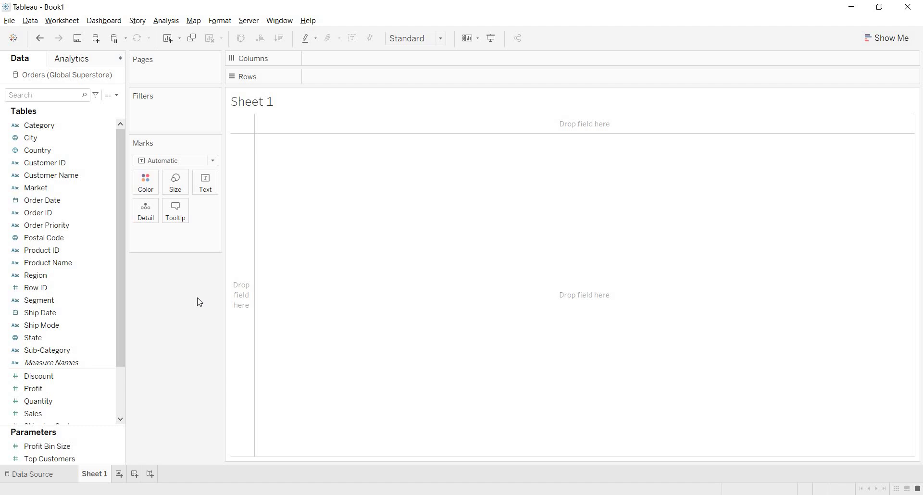
# Check the geographic role assigned to Country and add the field to the sheet as a world map
pyautogui.rightClick(93, 153)
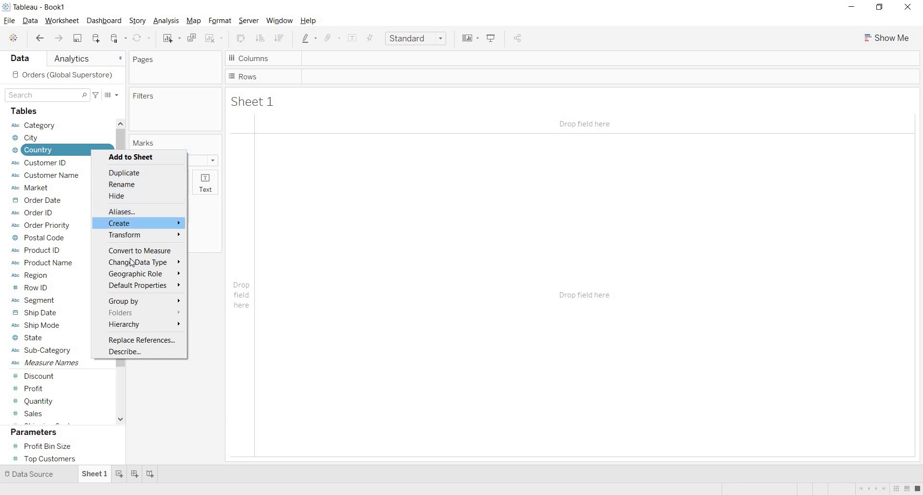
pyautogui.moveTo(129, 275)
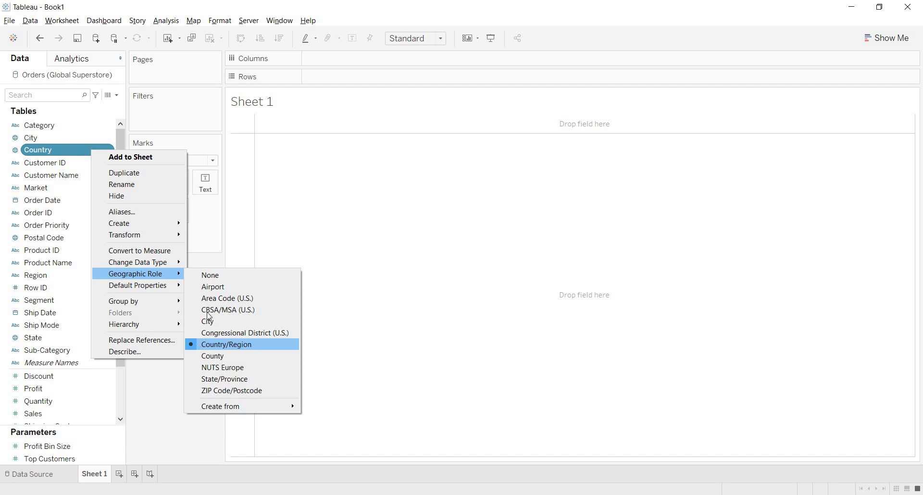
pyautogui.click(177, 421)
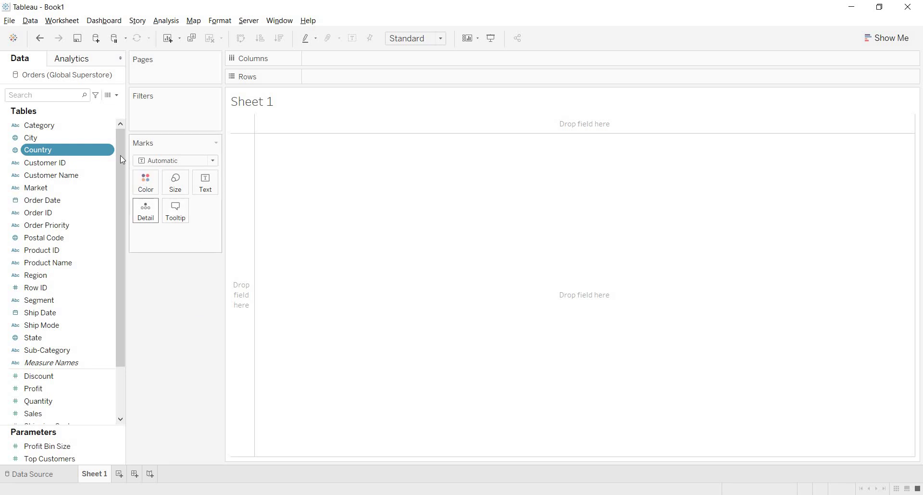
pyautogui.doubleClick(67, 150)
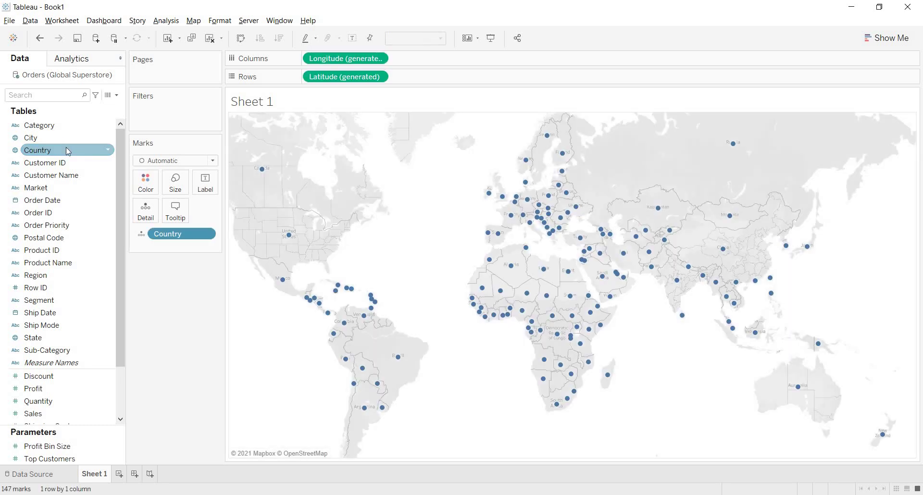
pyautogui.click(171, 266)
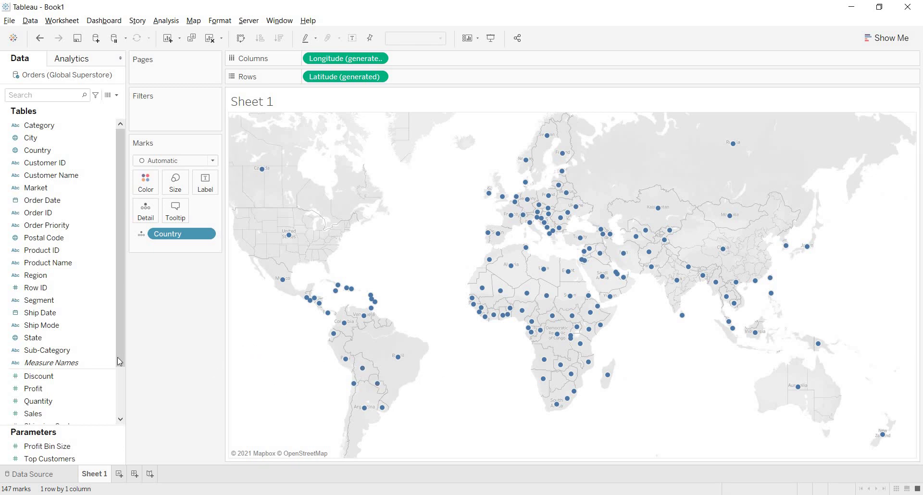
pyautogui.moveTo(120, 362); pyautogui.dragTo(124, 414)
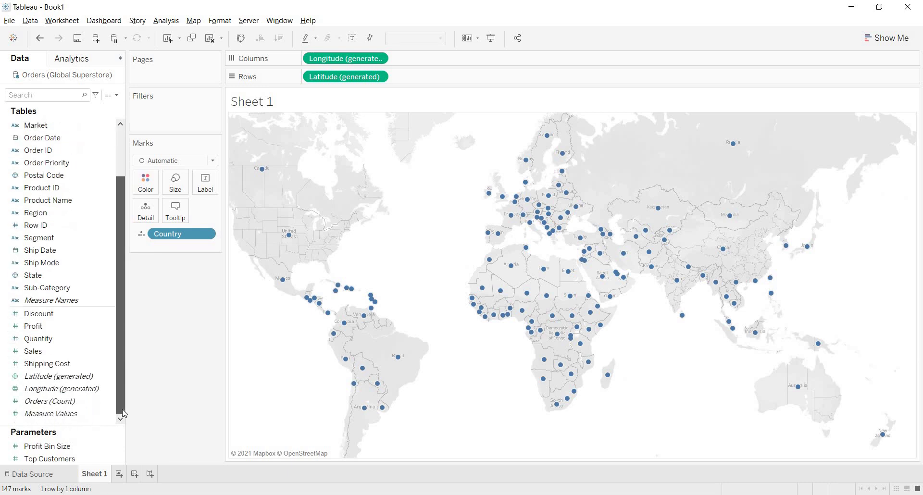
pyautogui.moveTo(71, 355); pyautogui.dragTo(456, 63)
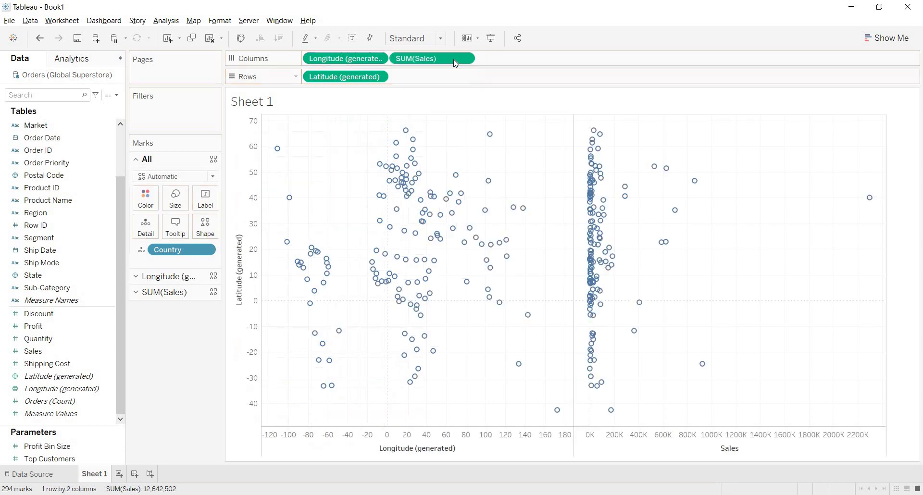
pyautogui.click(446, 63)
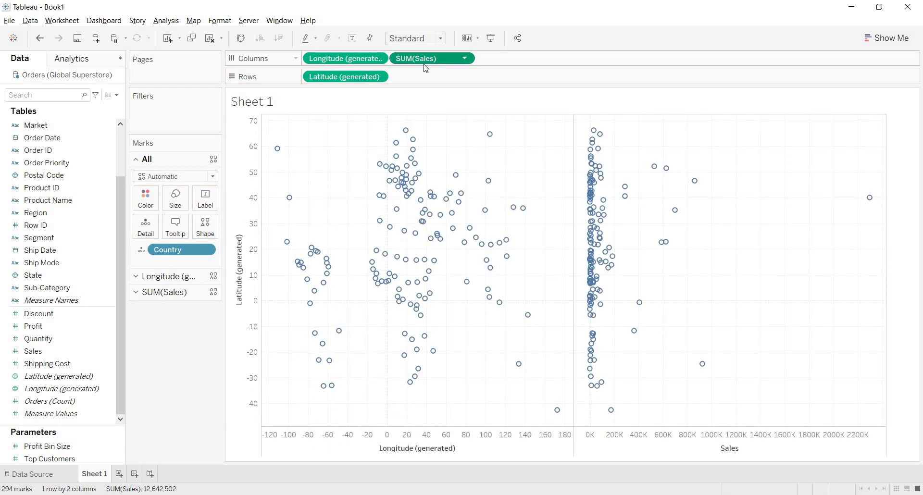
pyautogui.moveTo(440, 62); pyautogui.dragTo(159, 365)
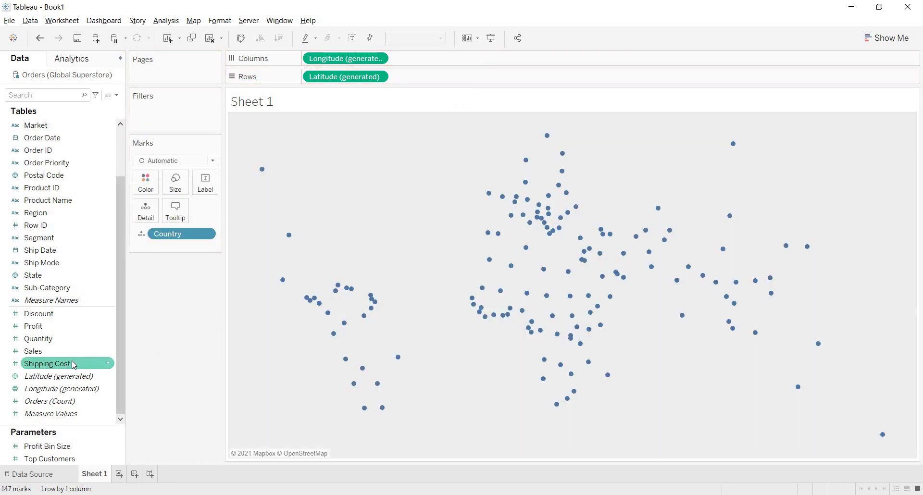
# Size the country marks on the map by Sales and enlarge the circles to slightly above the middle of the size range
pyautogui.moveTo(75, 356); pyautogui.dragTo(188, 191)
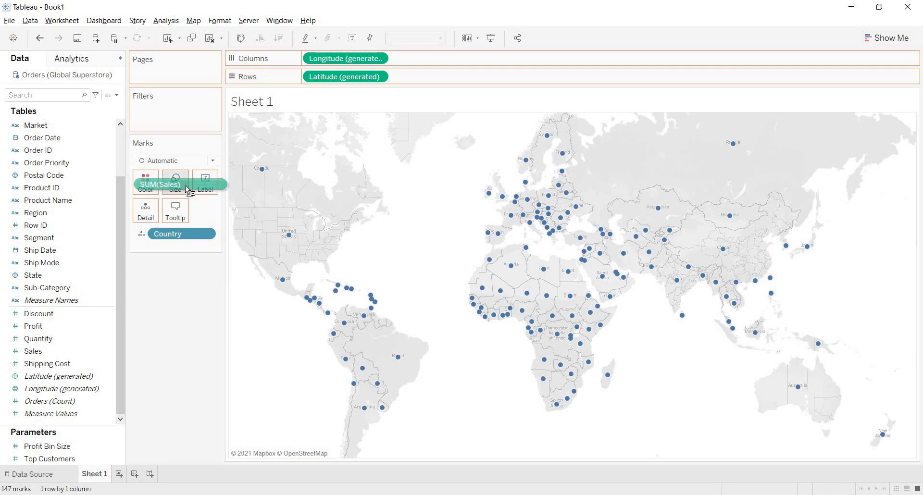
pyautogui.moveTo(186, 187); pyautogui.dragTo(186, 187)
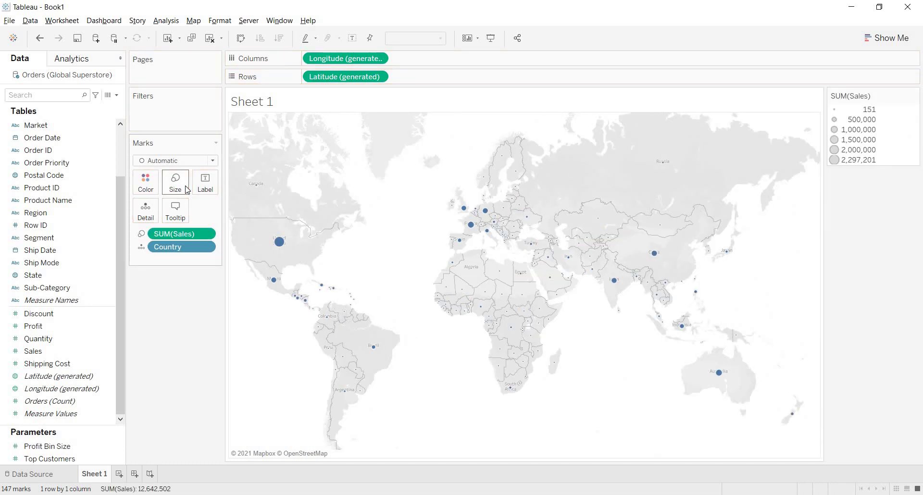
pyautogui.moveTo(282, 246)
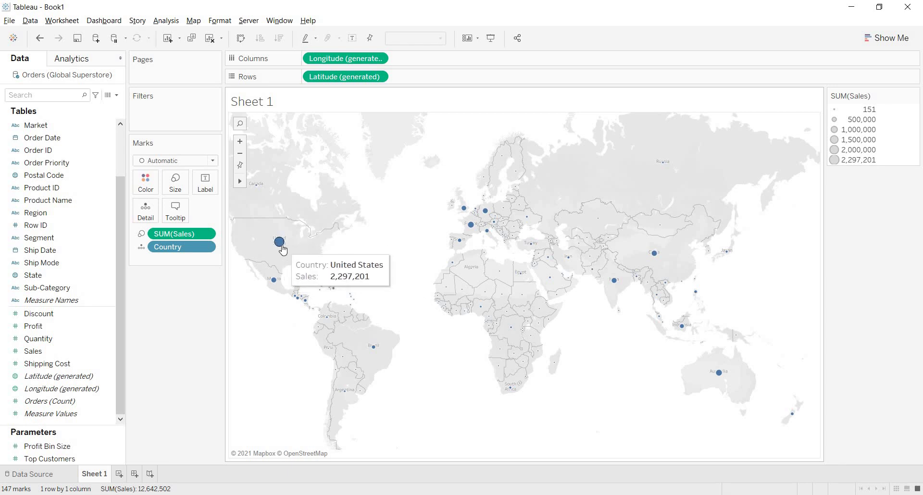
pyautogui.click(178, 188)
pyautogui.moveTo(191, 210); pyautogui.dragTo(210, 211)
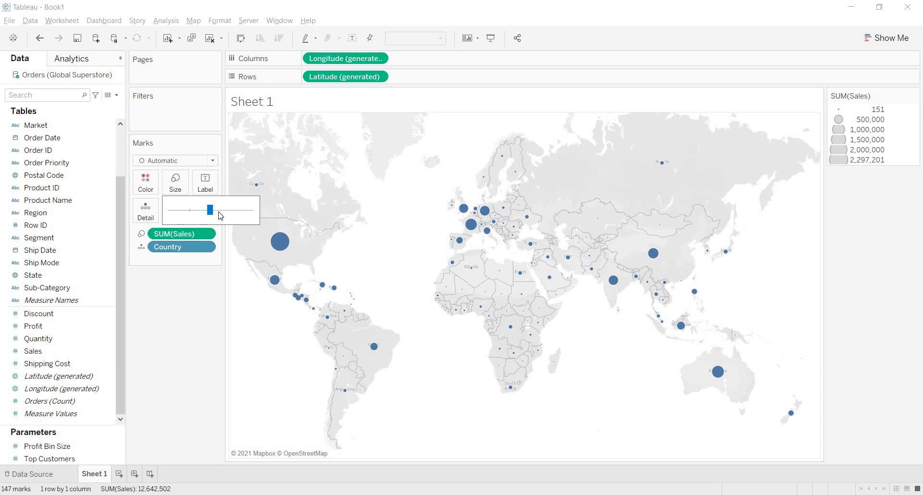
pyautogui.click(219, 212)
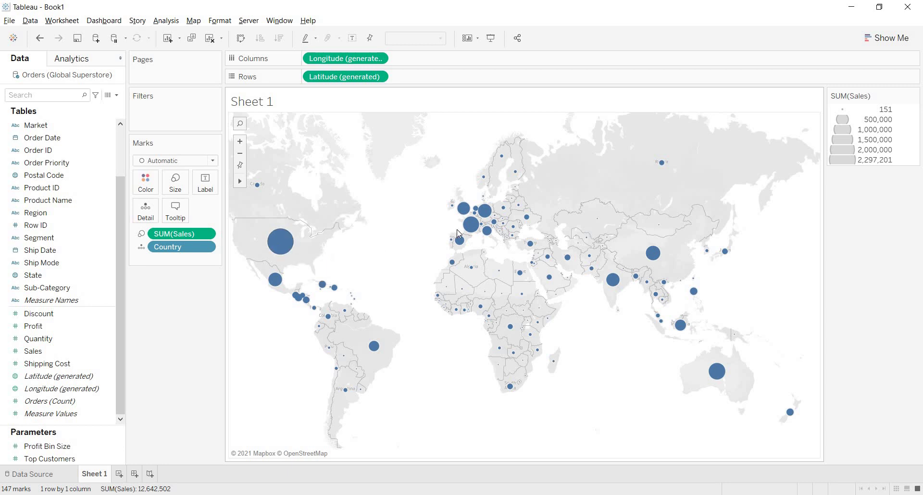
# Examine the Sales of individual countries on the map, such as Australia, China, Mexico and Brazil
pyautogui.moveTo(471, 226)
pyautogui.moveTo(717, 371)
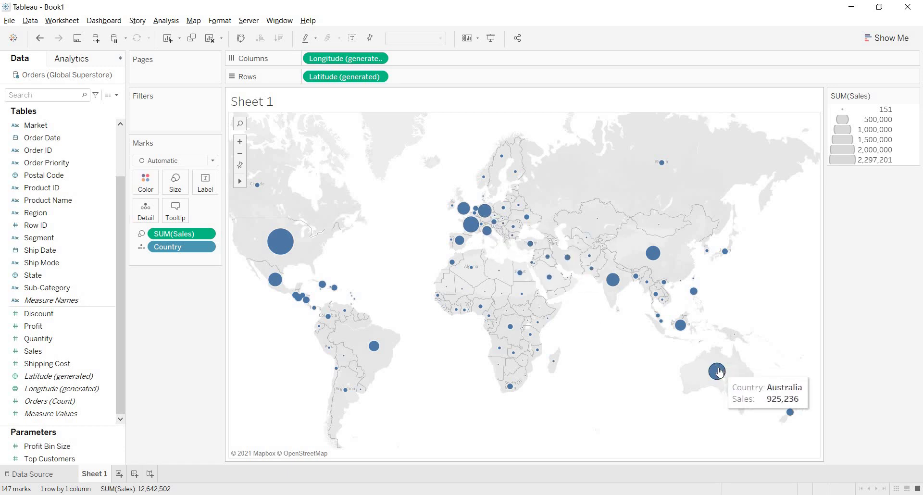
pyautogui.moveTo(650, 265)
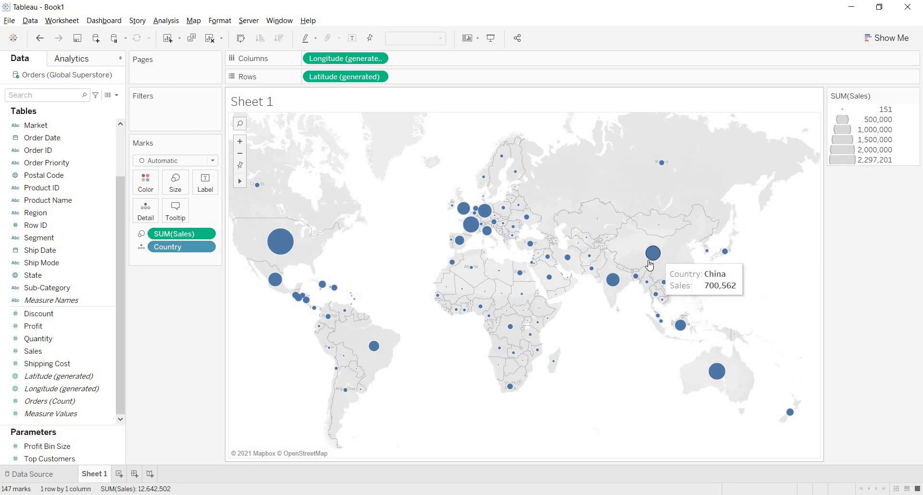
pyautogui.moveTo(612, 283)
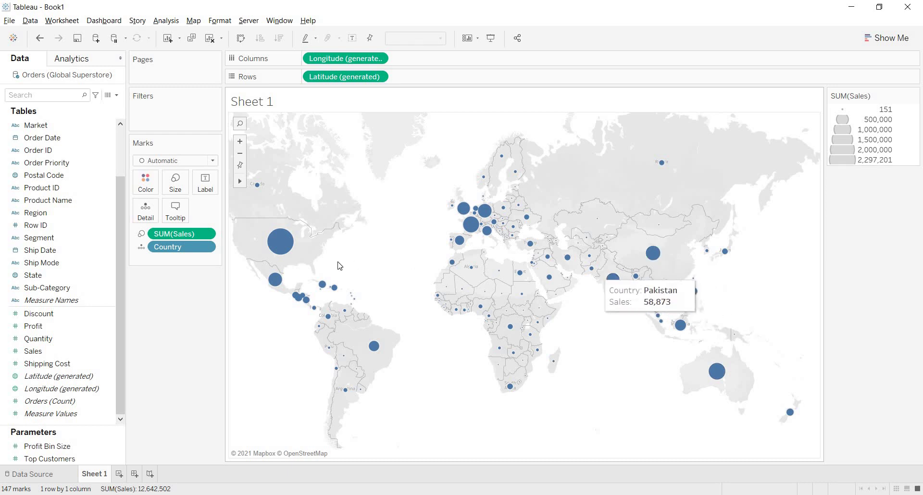
pyautogui.moveTo(281, 284)
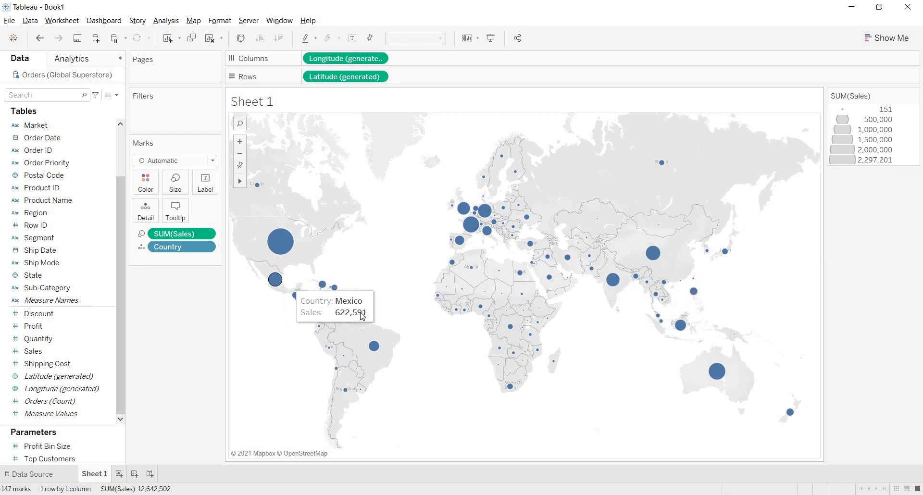
pyautogui.moveTo(380, 355)
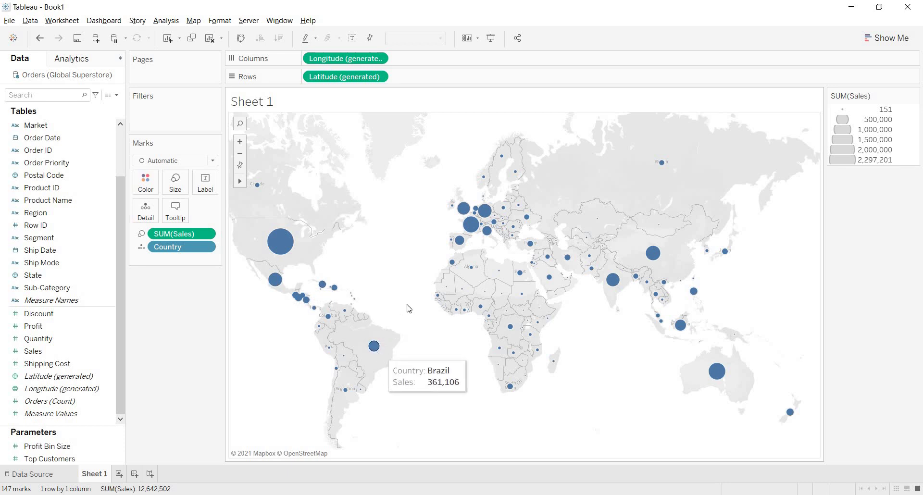
pyautogui.moveTo(465, 210)
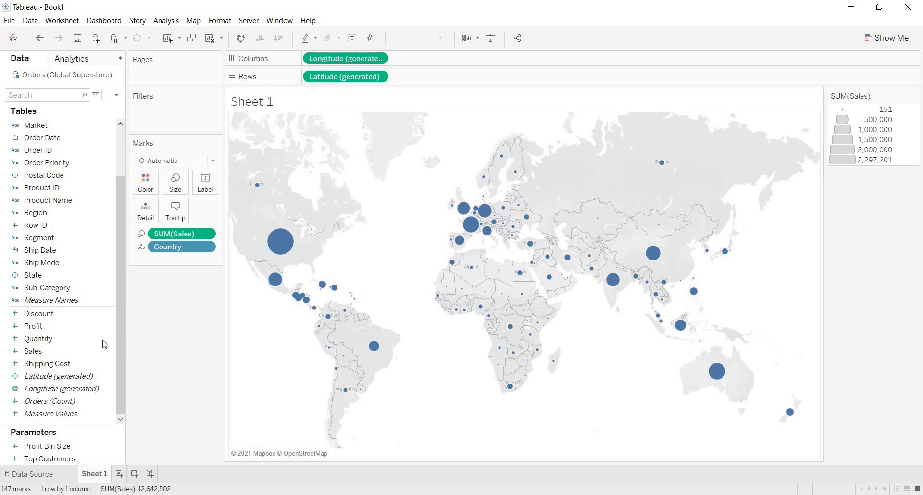
# Color the country circles on the map by Sales
pyautogui.moveTo(81, 352); pyautogui.dragTo(153, 180)
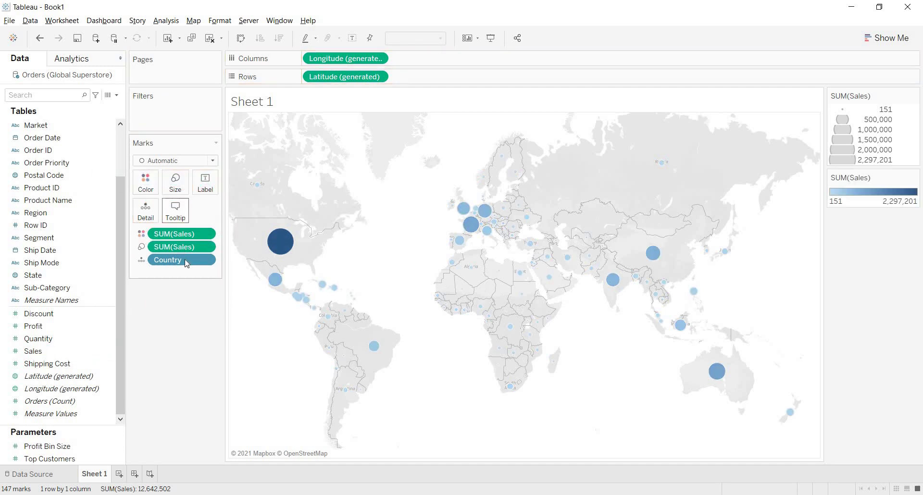
pyautogui.moveTo(274, 247)
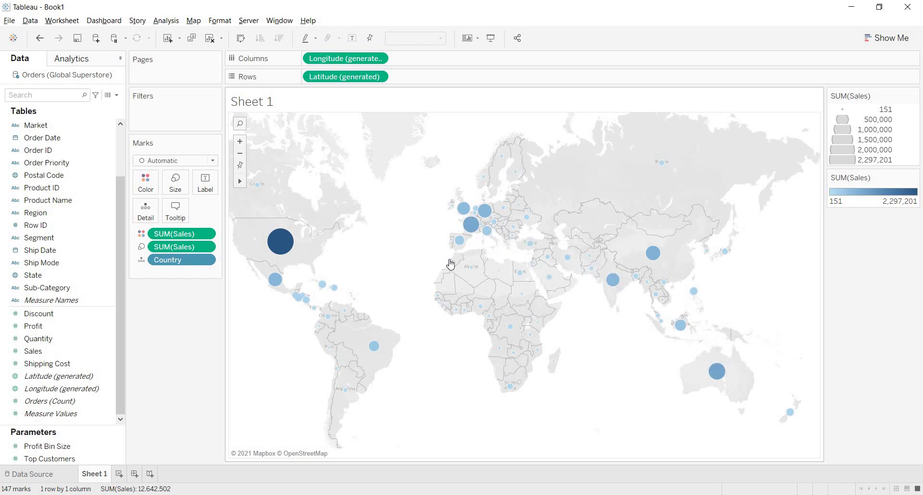
pyautogui.moveTo(384, 357)
pyautogui.click(74, 139)
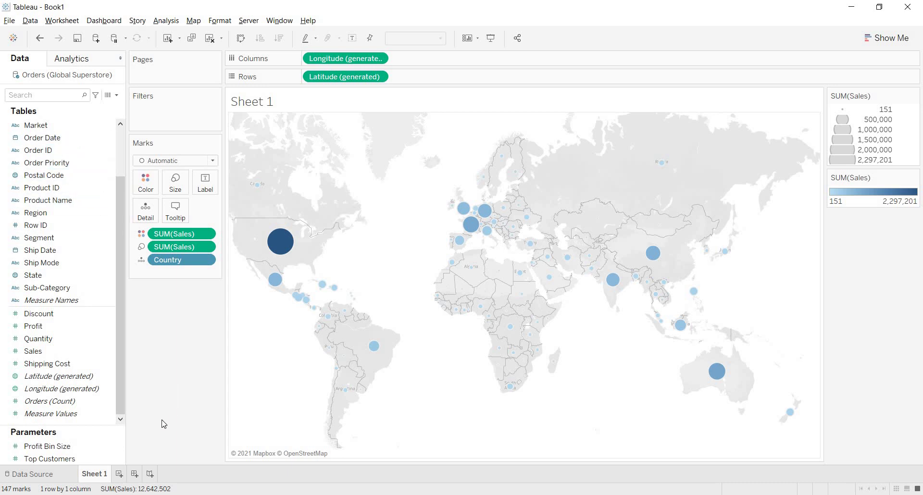
# Add a new worksheet to the workbook
pyautogui.click(121, 474)
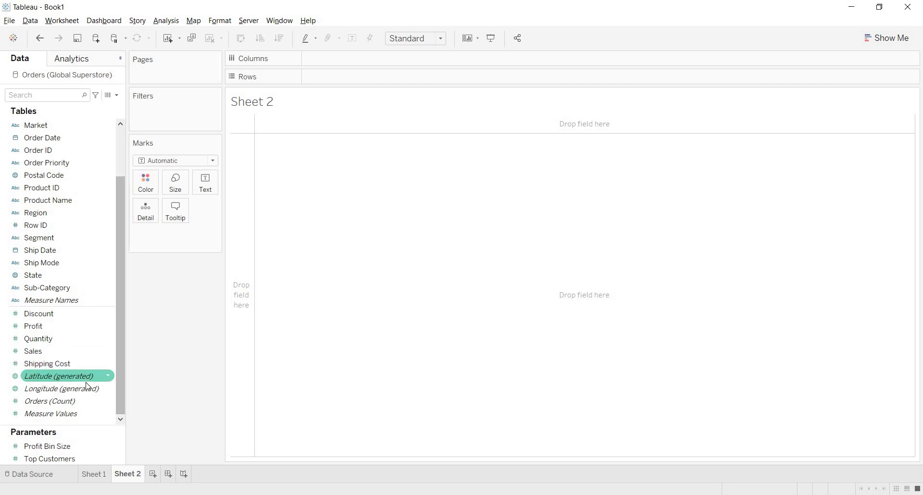
pyautogui.moveTo(91, 376)
pyautogui.mouseDown()
pyautogui.moveTo(252, 313)
pyautogui.moveTo(375, 108)
pyautogui.moveTo(372, 64)
pyautogui.mouseUp()
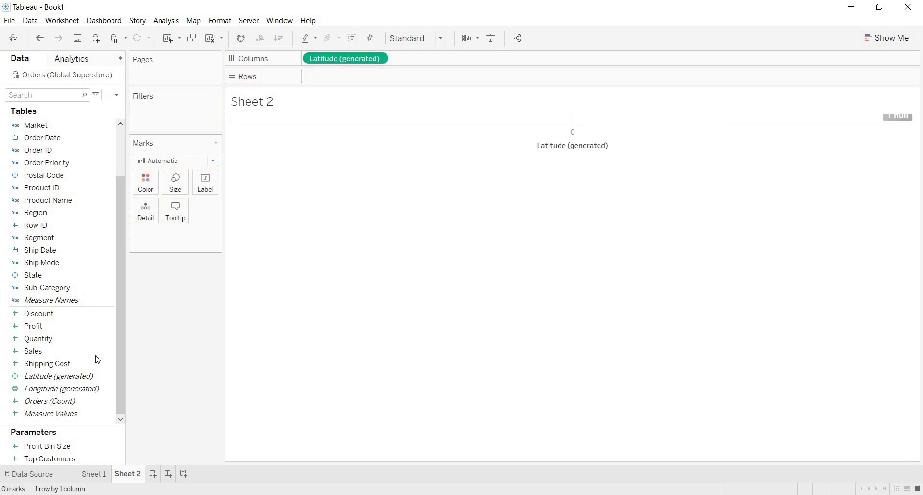
pyautogui.moveTo(85, 390)
pyautogui.mouseDown()
pyautogui.moveTo(186, 376)
pyautogui.moveTo(350, 140)
pyautogui.moveTo(364, 85)
pyautogui.mouseUp()
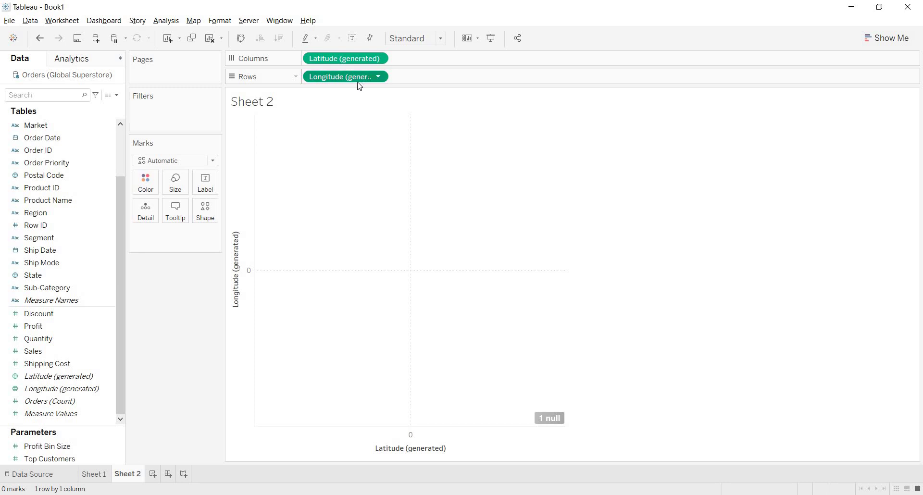
pyautogui.click(212, 38)
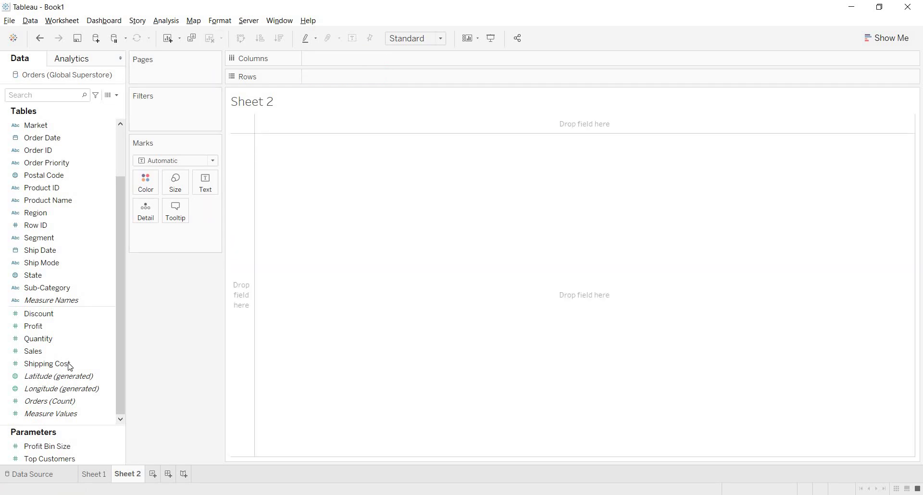
# Build a blank world map from the generated Latitude and Longitude fields, with Longitude across columns and Latitude across rows
pyautogui.doubleClick(61, 376)
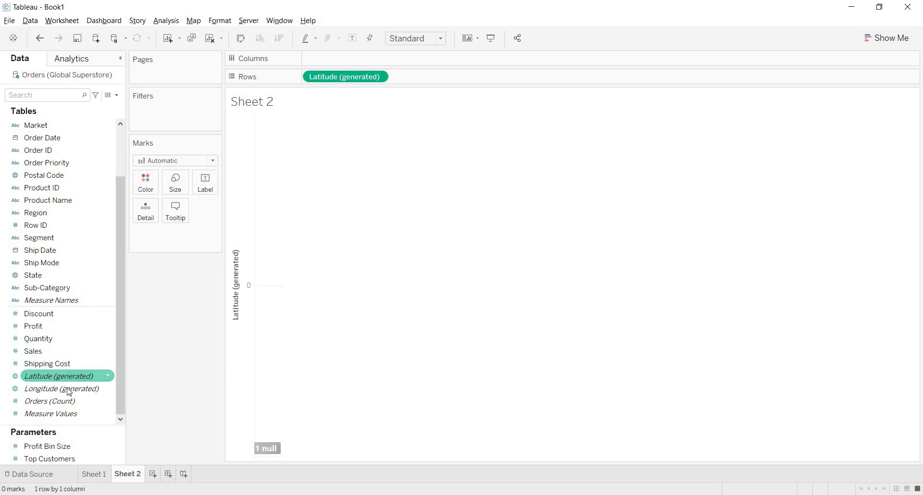
pyautogui.doubleClick(68, 389)
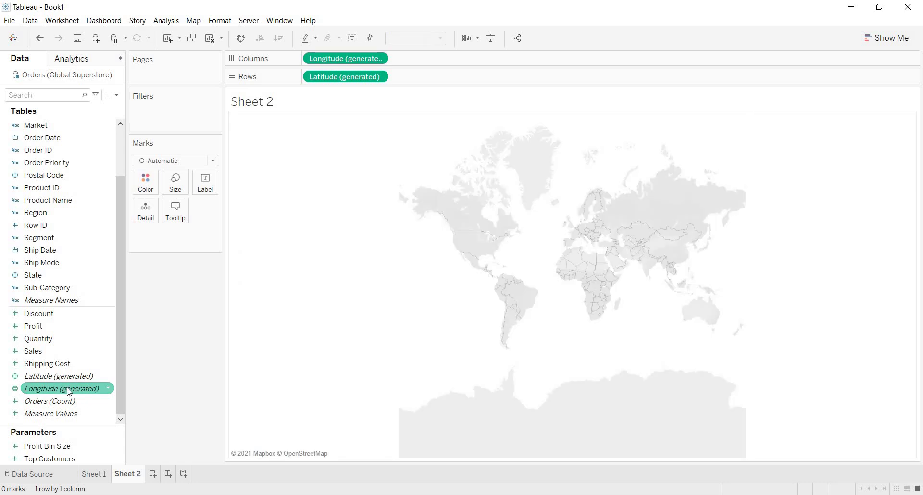
pyautogui.click(202, 352)
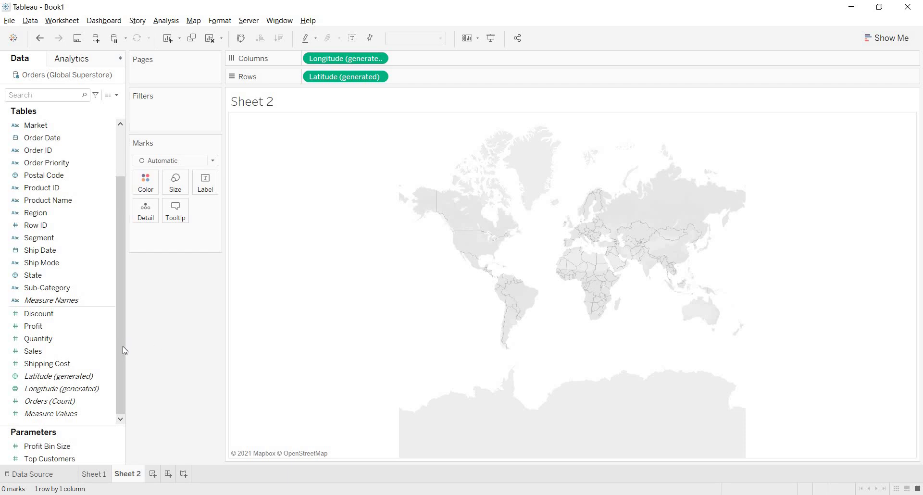
# Add Country to the map's mark detail so each country gets its own mark, and leave the chart type suggestions closed
pyautogui.moveTo(118, 350); pyautogui.dragTo(129, 290)
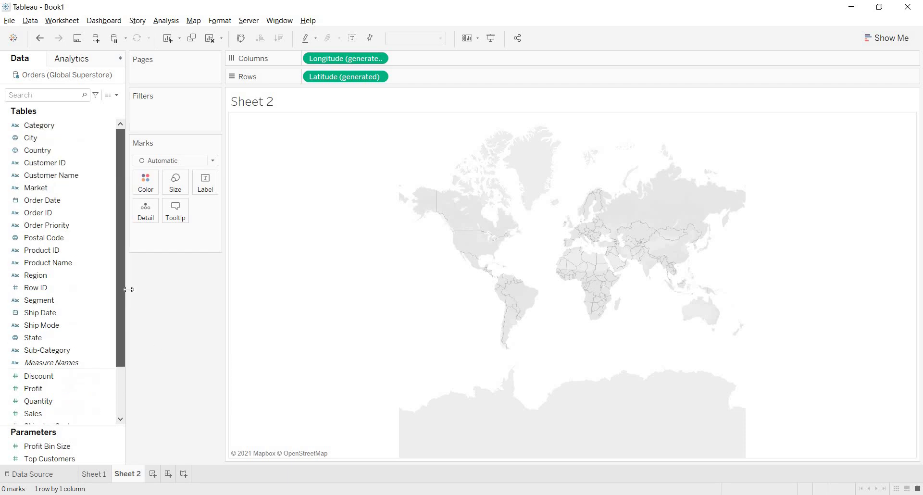
pyautogui.click(87, 175)
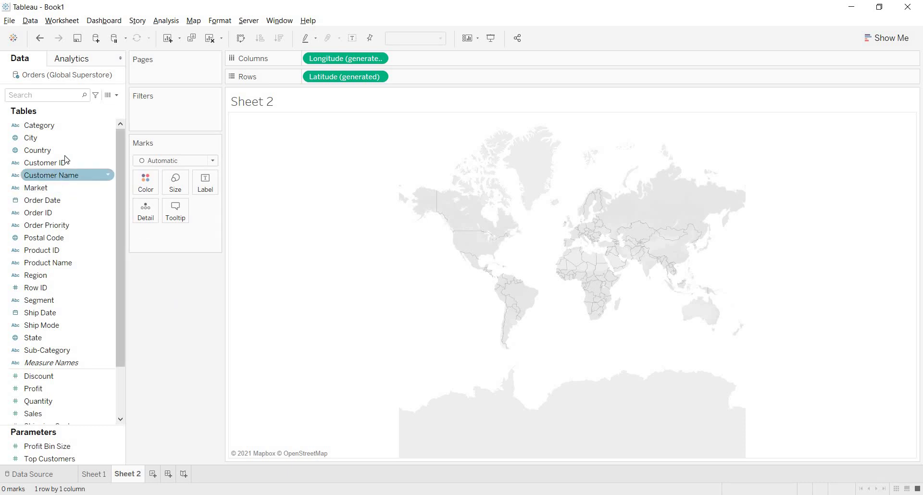
pyautogui.moveTo(64, 150); pyautogui.dragTo(150, 212)
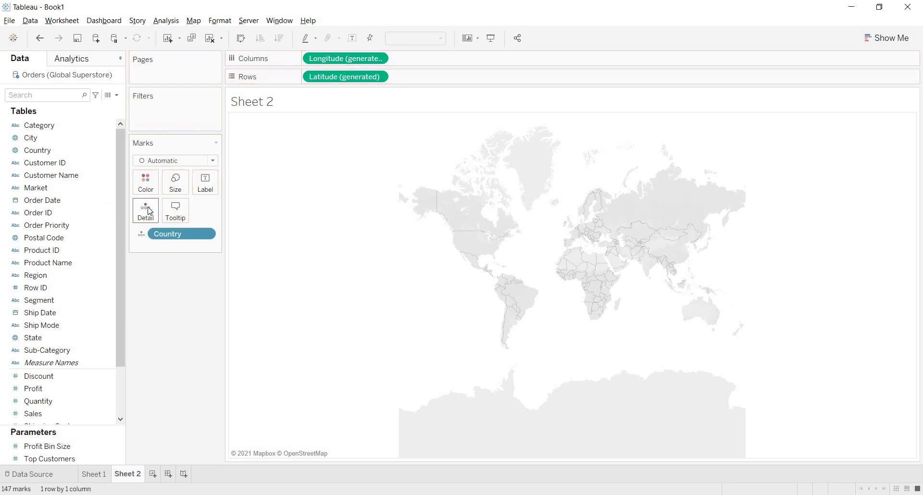
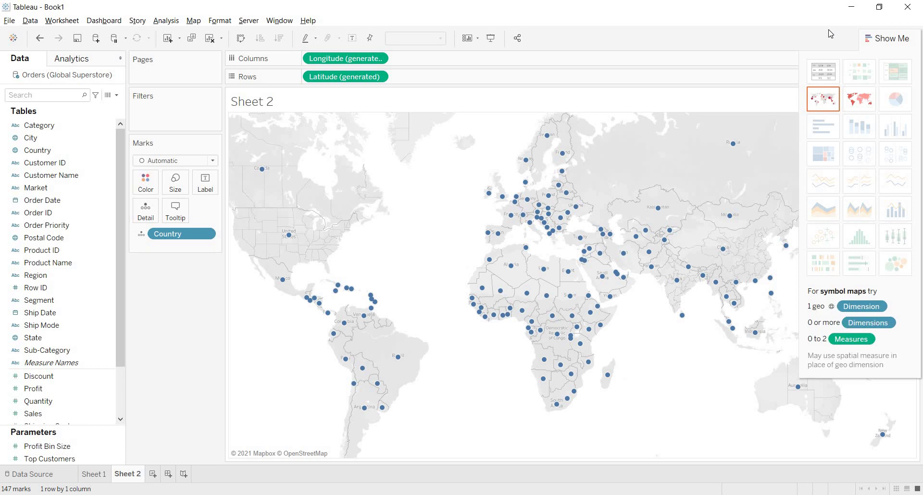
pyautogui.click(867, 38)
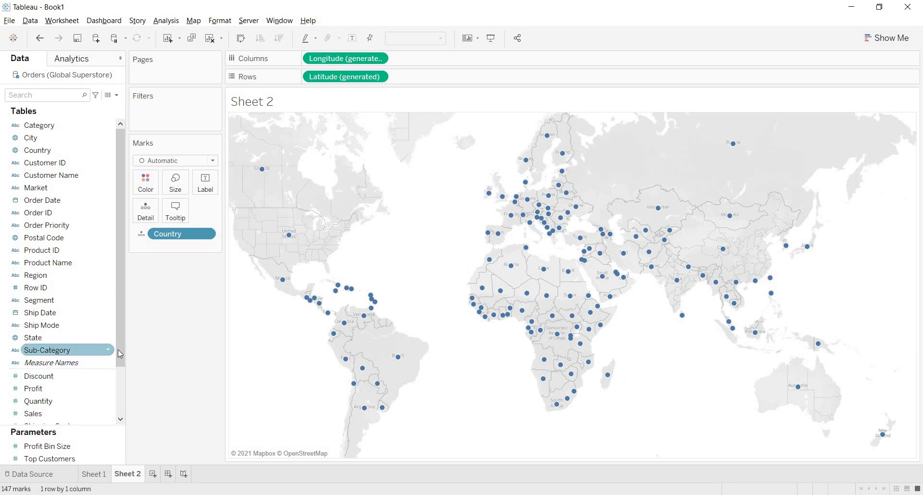
# Try sizing the country marks on the second map by Sales, and remove Sales from the marks
pyautogui.scroll(-3, 114, 399)
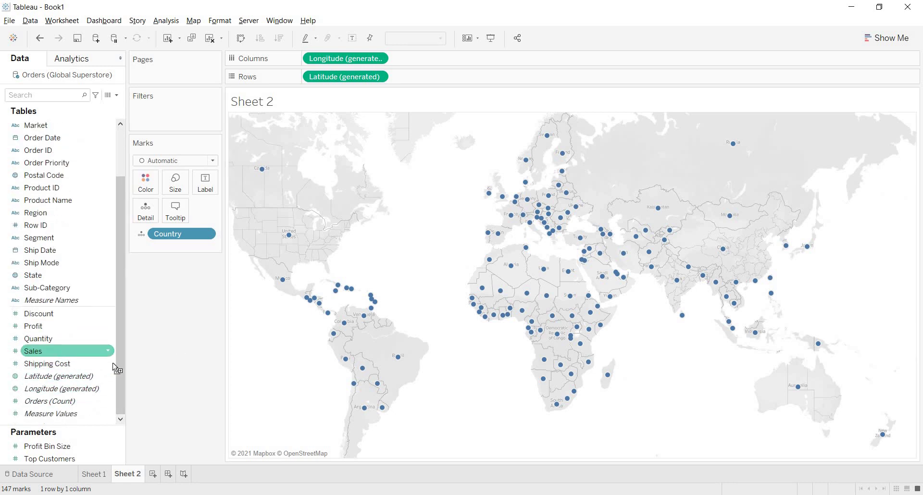
pyautogui.moveTo(67, 351); pyautogui.dragTo(178, 185)
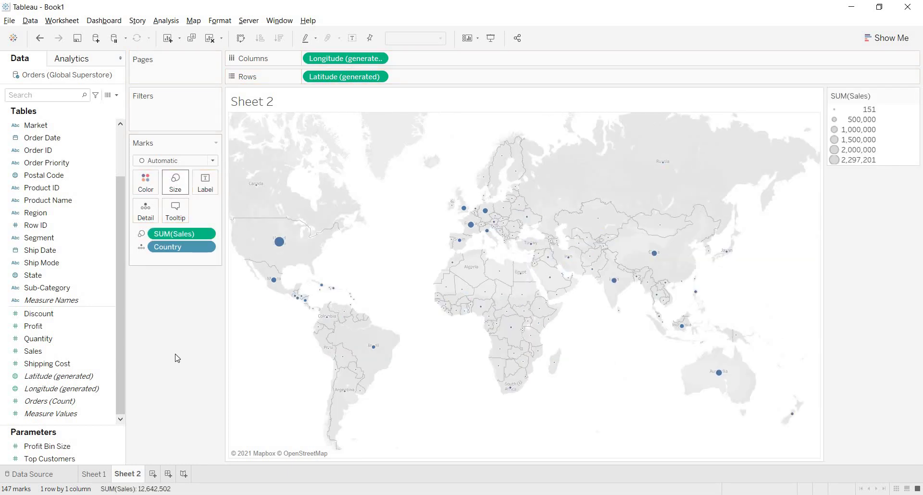
pyautogui.moveTo(192, 236); pyautogui.dragTo(194, 334)
# Color the countries on the second map by Sales
pyautogui.moveTo(53, 351); pyautogui.dragTo(143, 182)
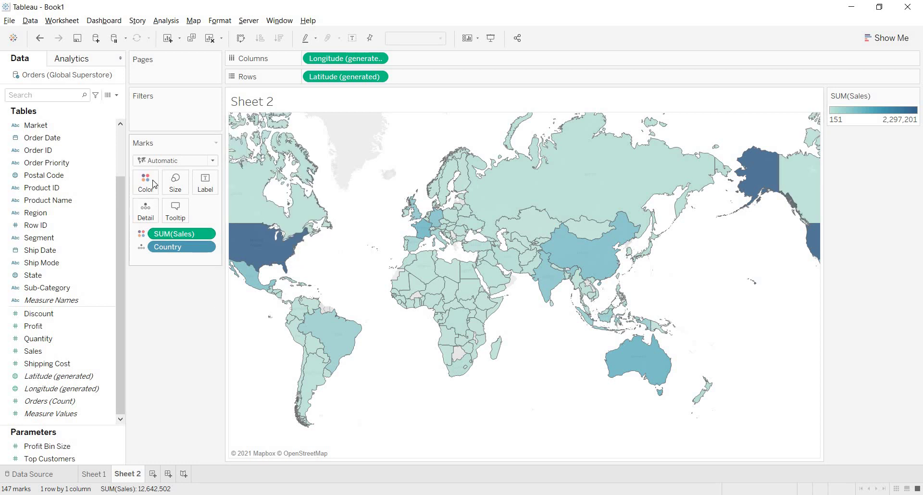
# Examine the Sales of individual countries on the filled map, such as the United States, China, France and India
pyautogui.moveTo(339, 343)
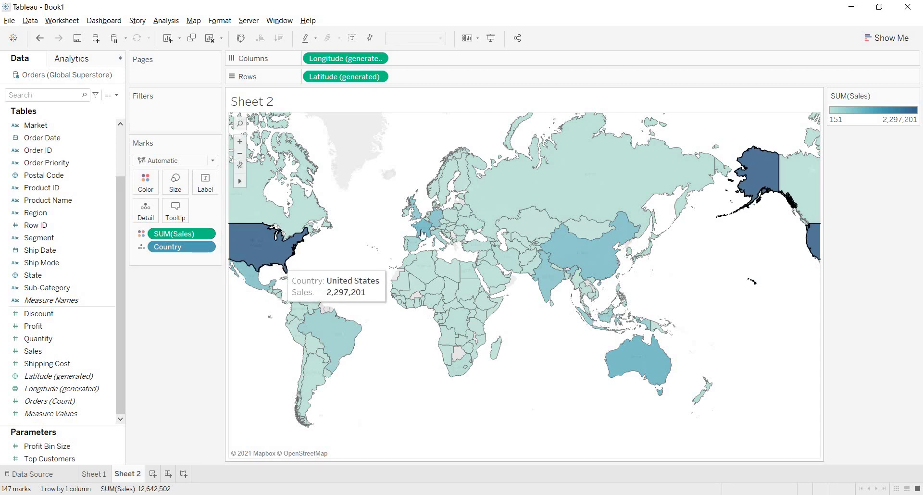
pyautogui.moveTo(555, 275)
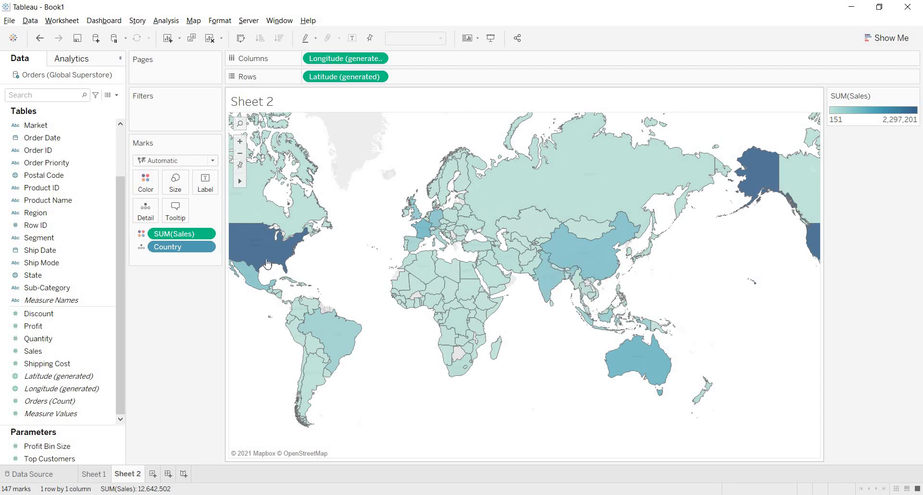
pyautogui.moveTo(267, 262)
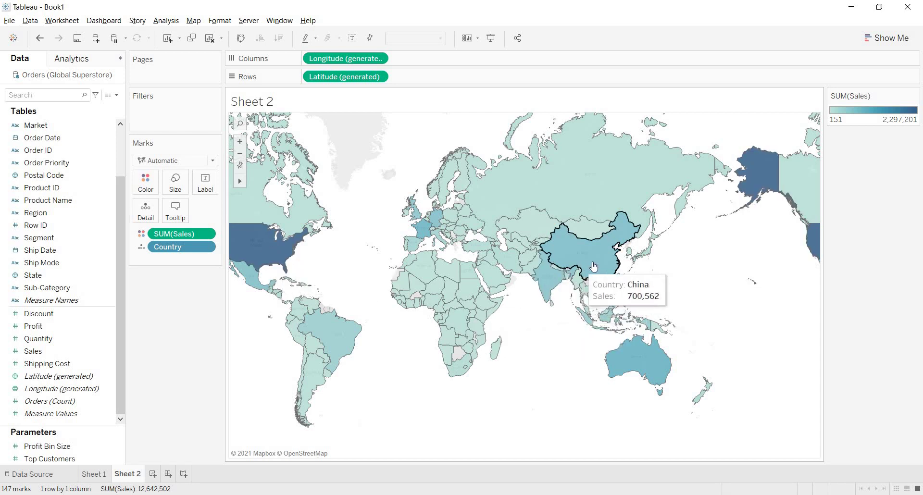
pyautogui.moveTo(631, 351)
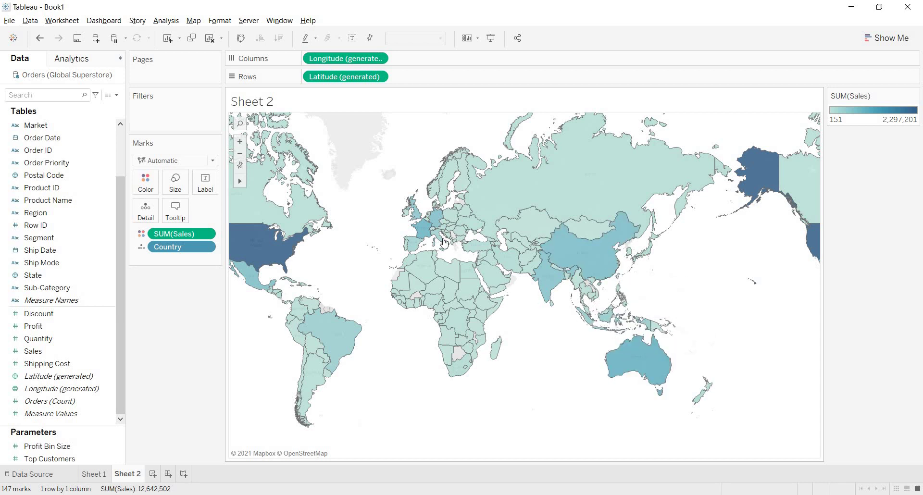
pyautogui.moveTo(435, 223)
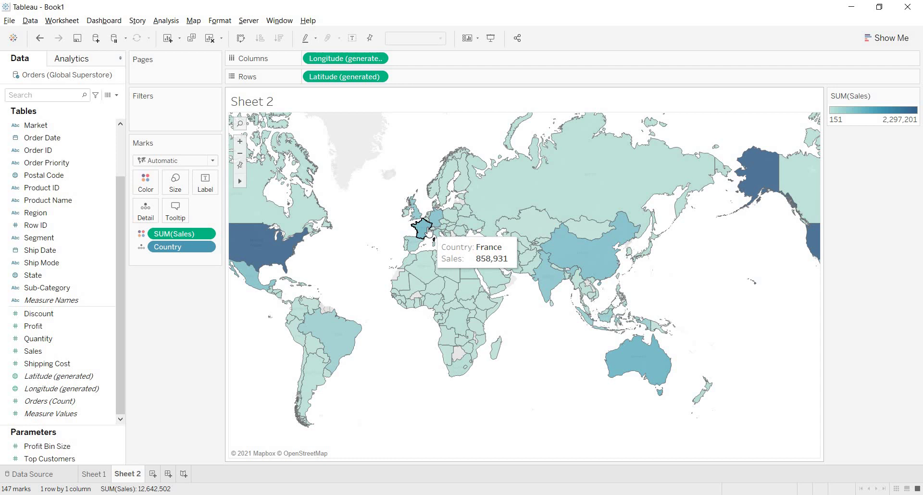
pyautogui.moveTo(542, 292)
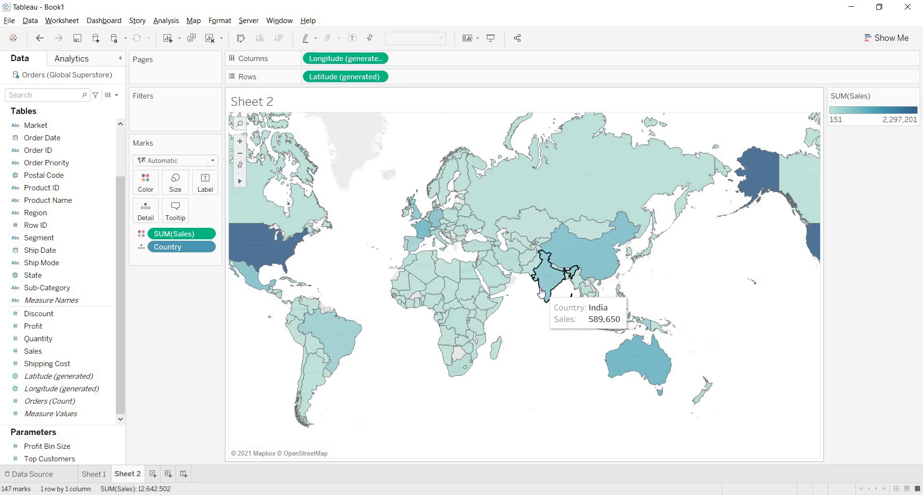